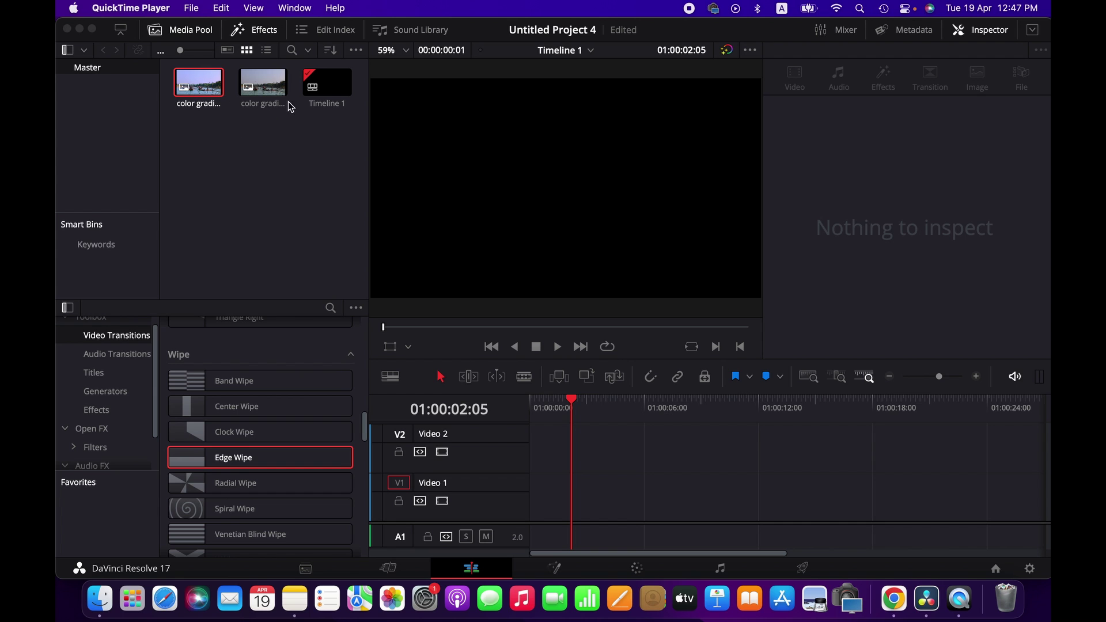
Place color grading2.jpeg and then color grading.jpeg one after the other on Video 1.
click(263, 85)
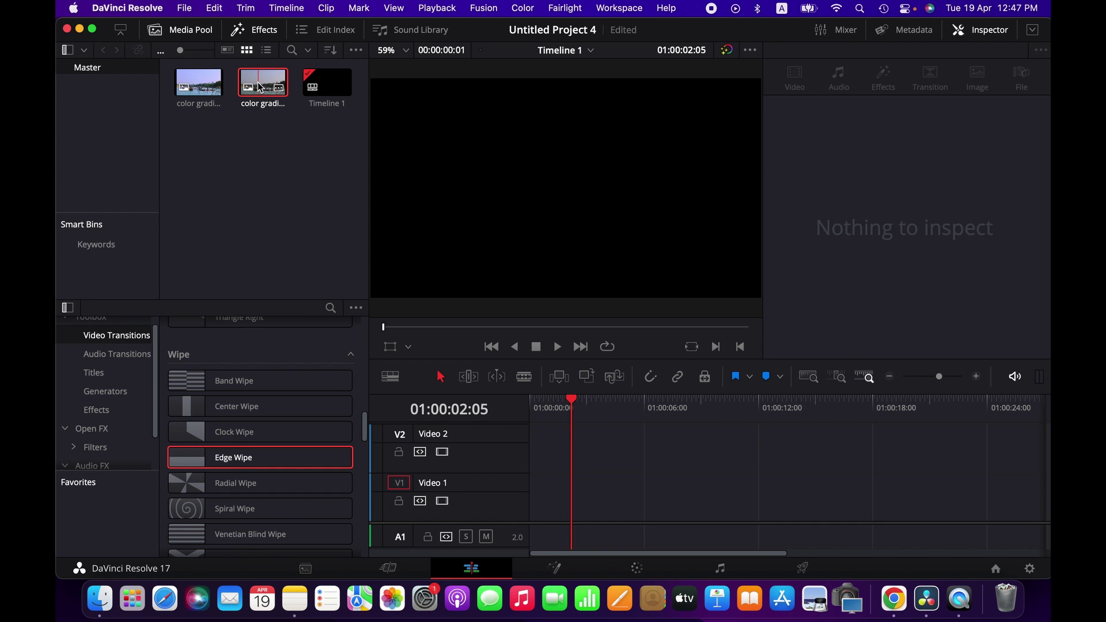
drag(260, 87, 526, 483)
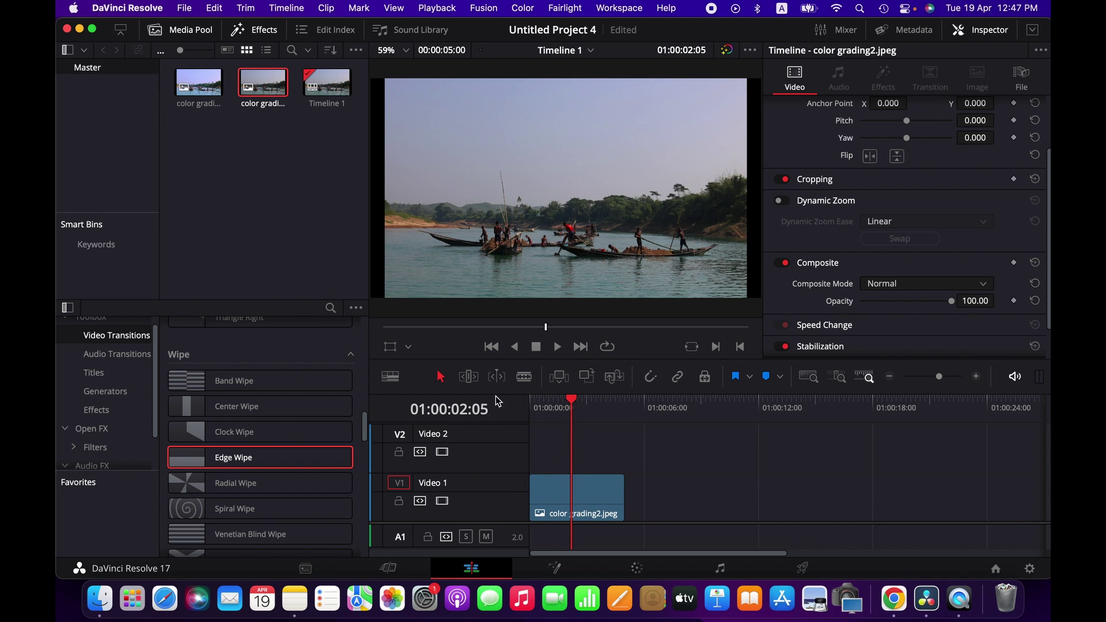
key(Home)
drag(209, 89, 715, 497)
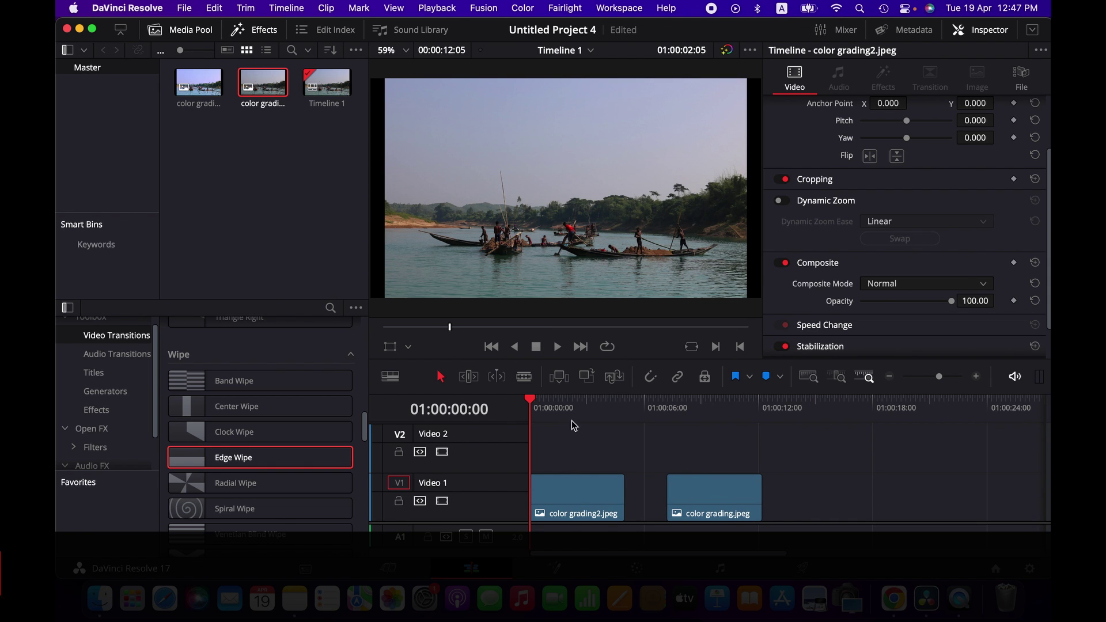
Raise each clip's Transform Zoom slightly, the second to 1.080, then scrub the first clip to check.
click(572, 421)
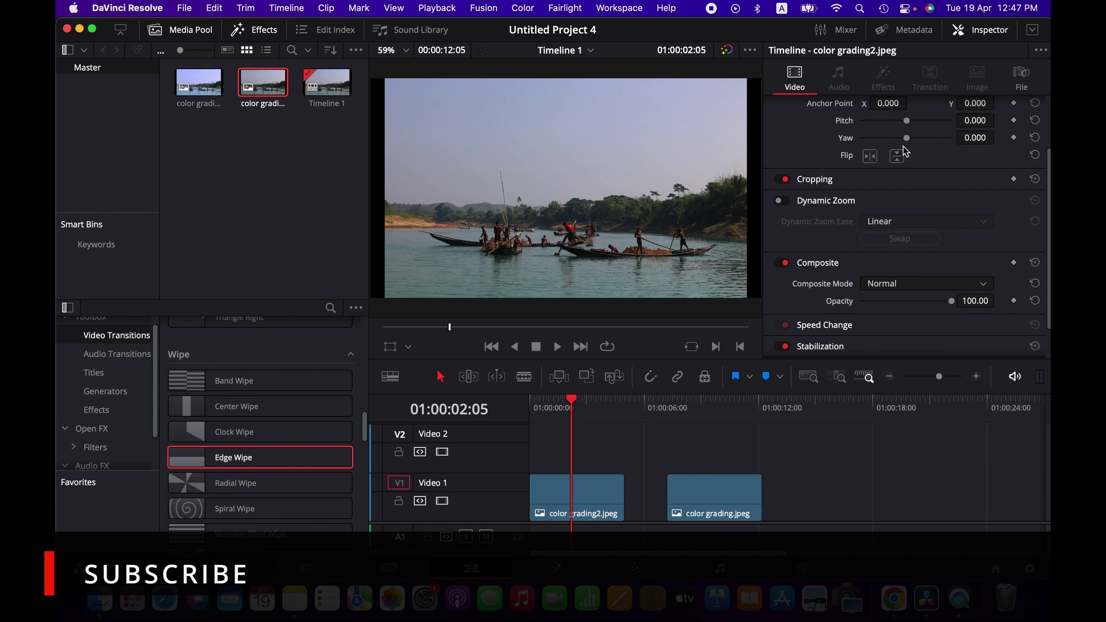
scroll(1047, 202, up, 3)
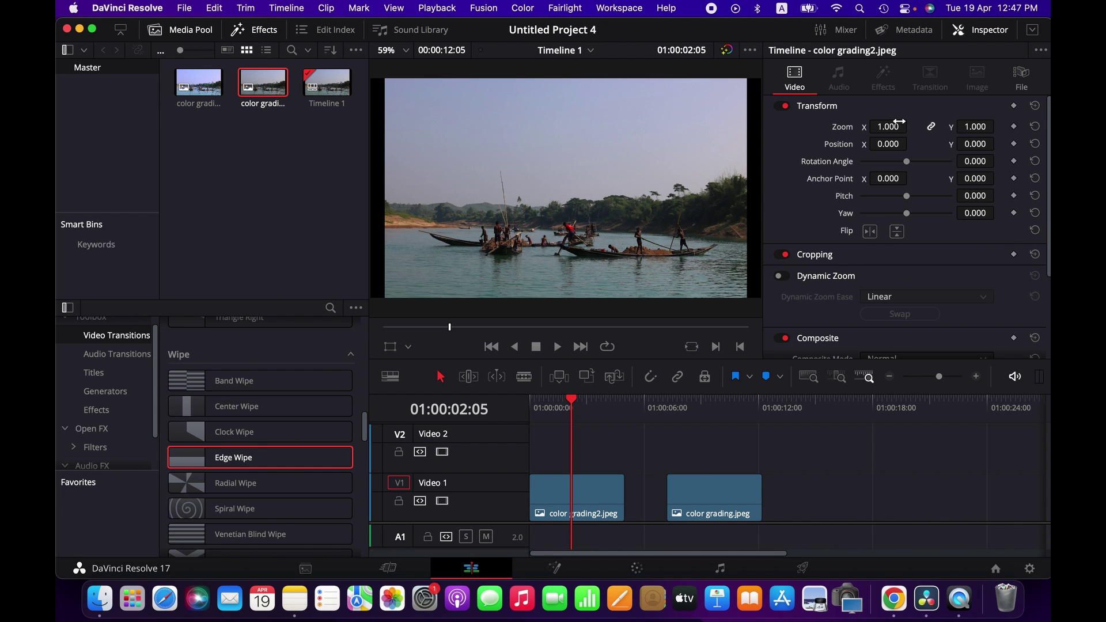
drag(888, 126, 891, 128)
click(713, 402)
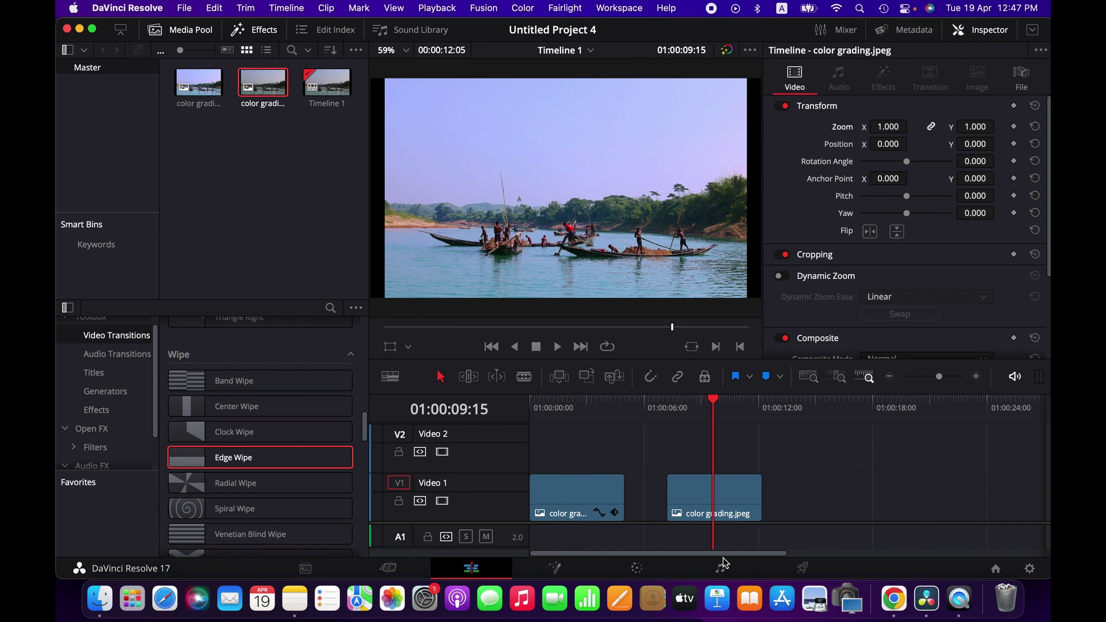
click(729, 510)
drag(891, 127, 893, 129)
click(573, 410)
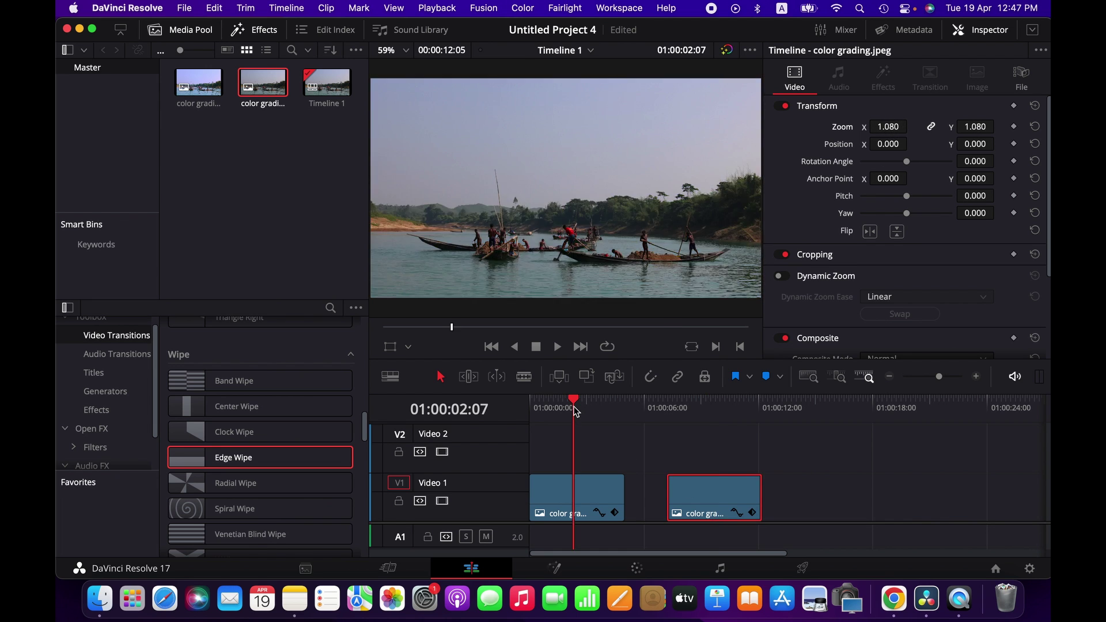
drag(567, 407, 568, 407)
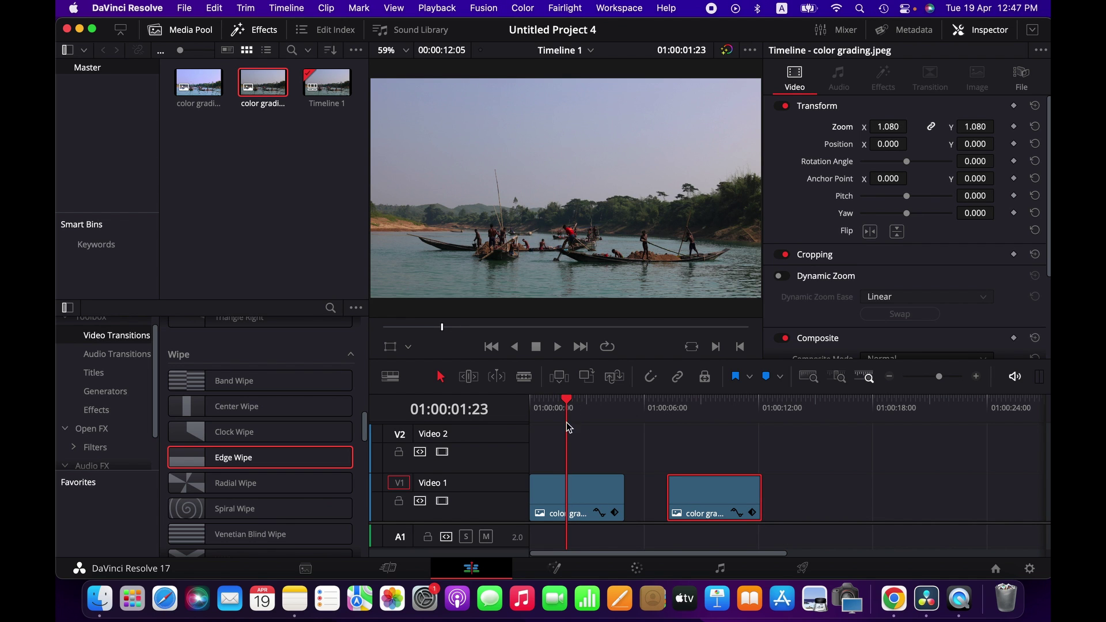
Shift the second clip about 11 frames earlier and turn on Dynamic Zoom for color grading2.jpeg.
click(707, 411)
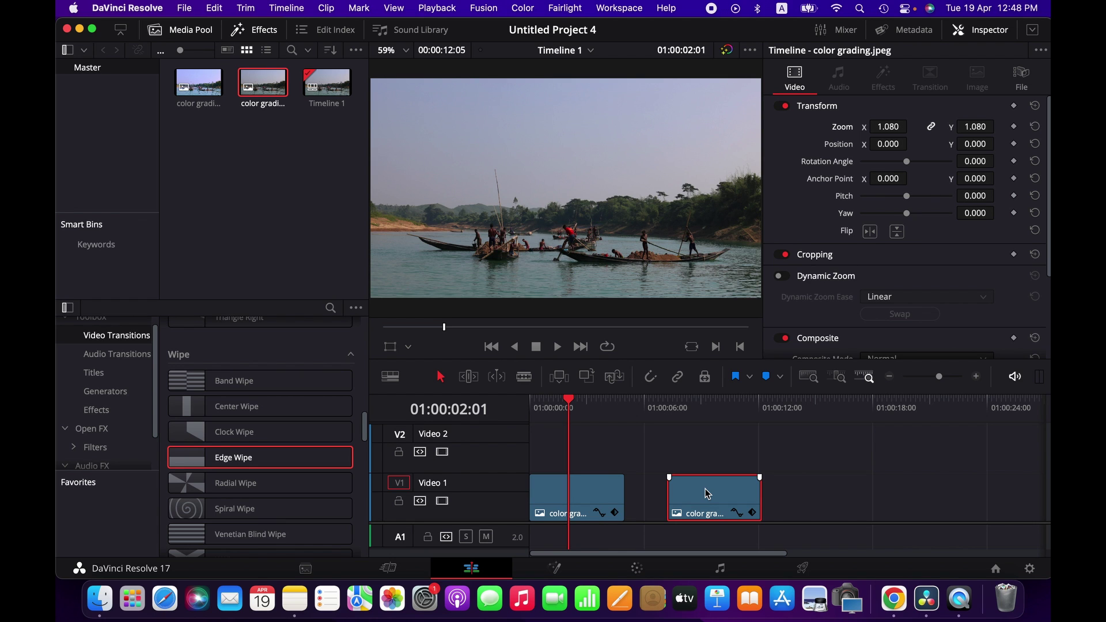
drag(705, 488, 696, 489)
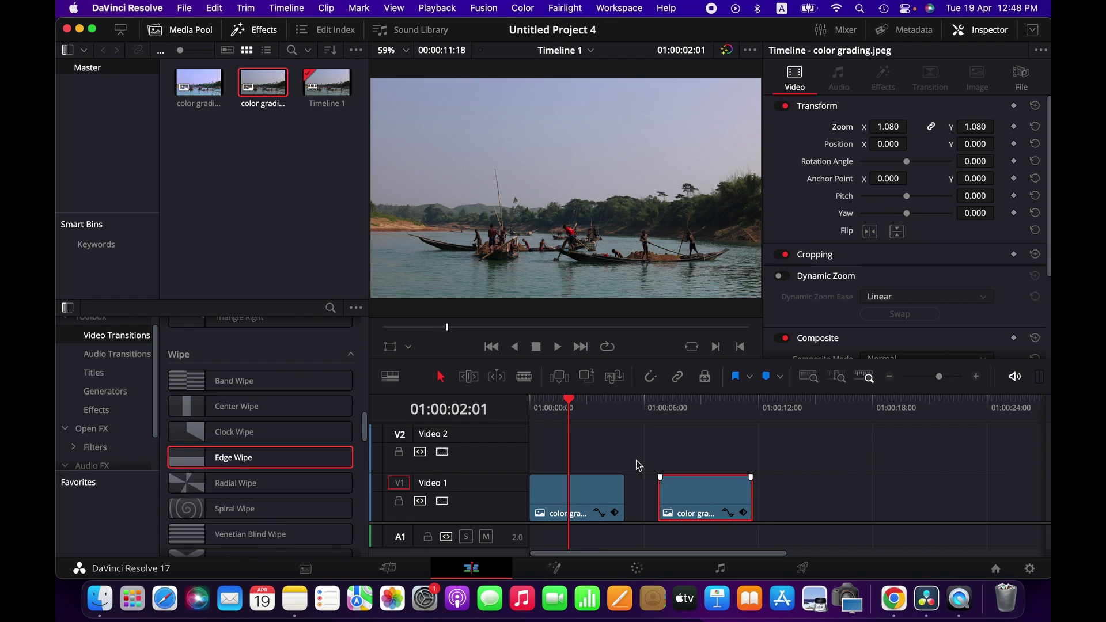
click(554, 405)
click(590, 487)
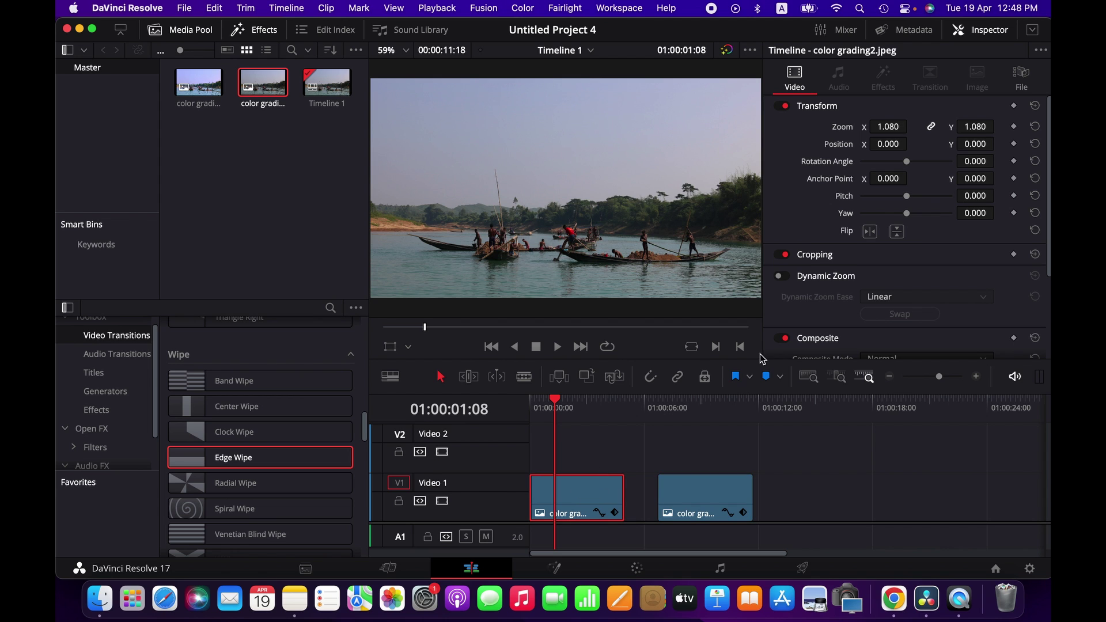
scroll(1050, 187, down, 3)
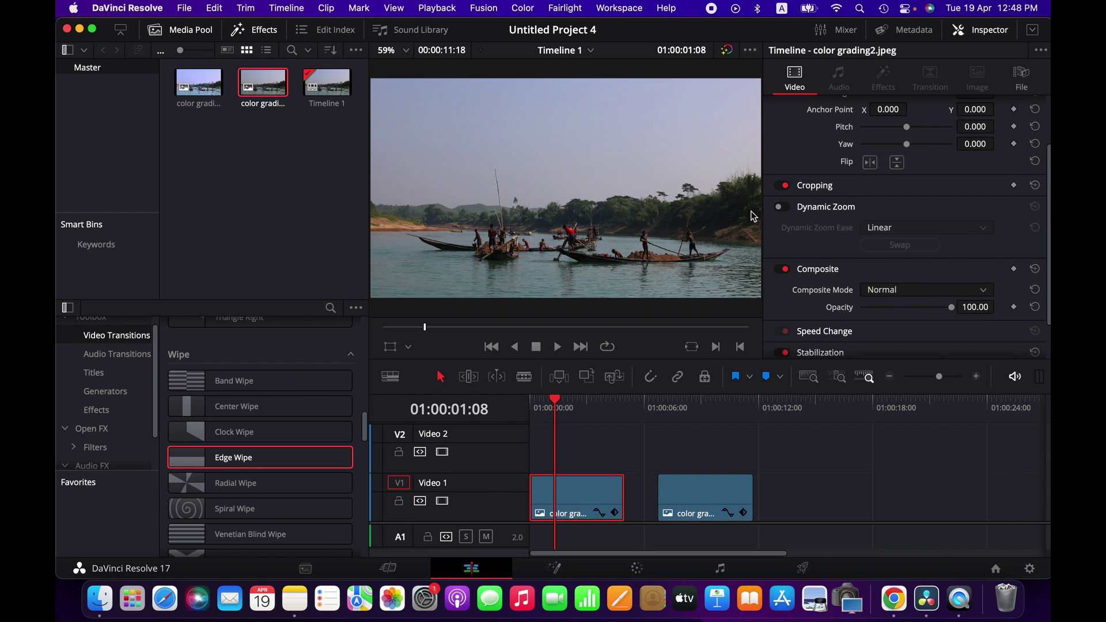
click(787, 207)
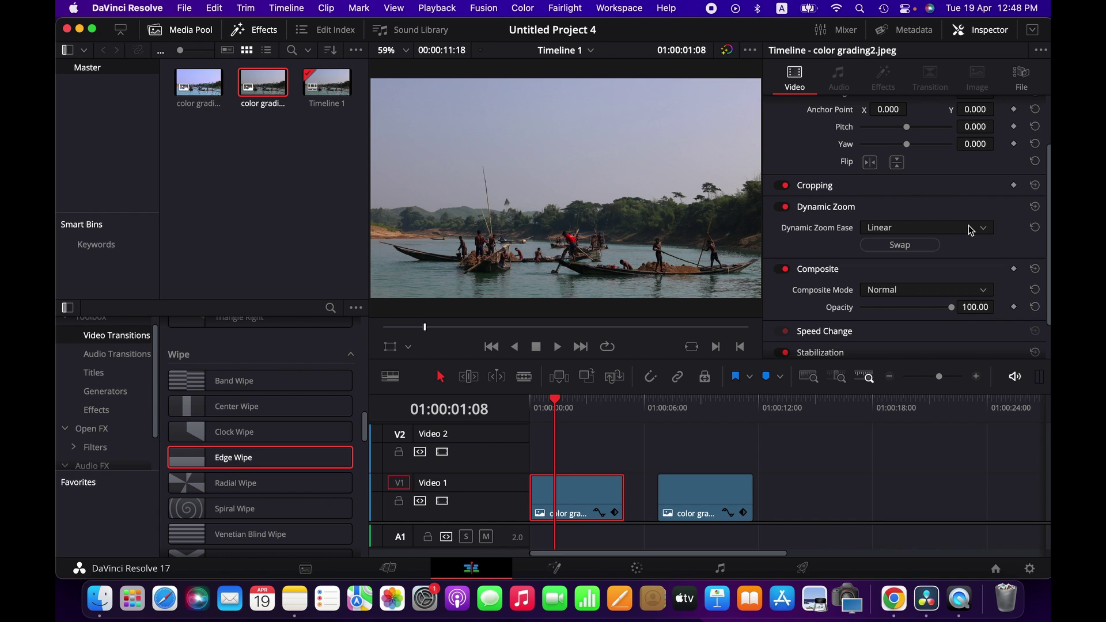
Turn on Dynamic Zoom for color grading.jpeg and swap its zoom direction.
click(719, 416)
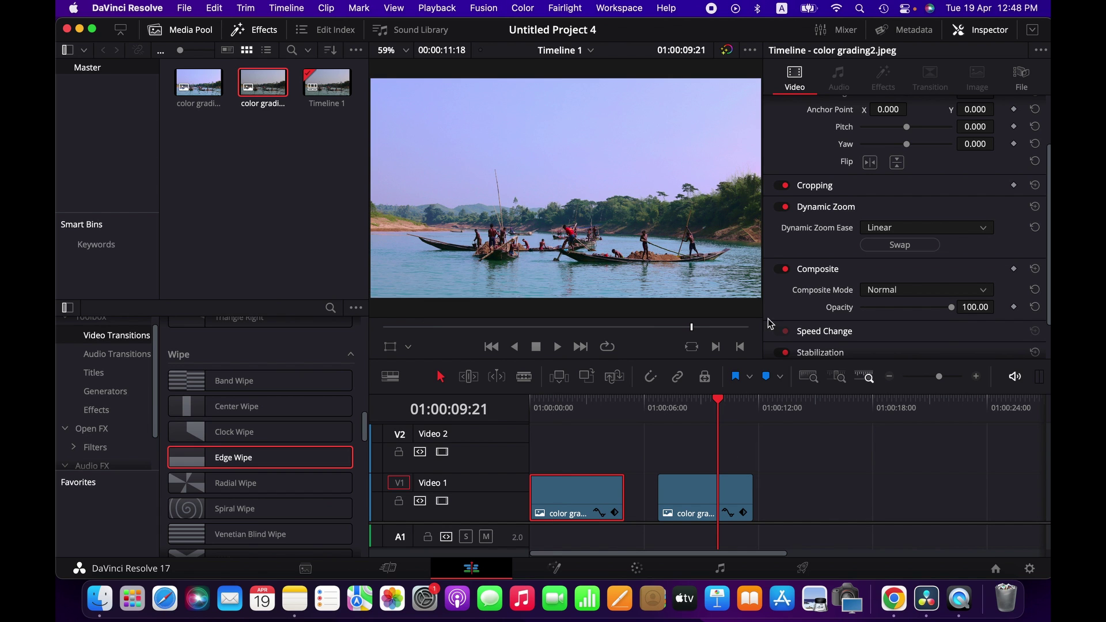
click(729, 508)
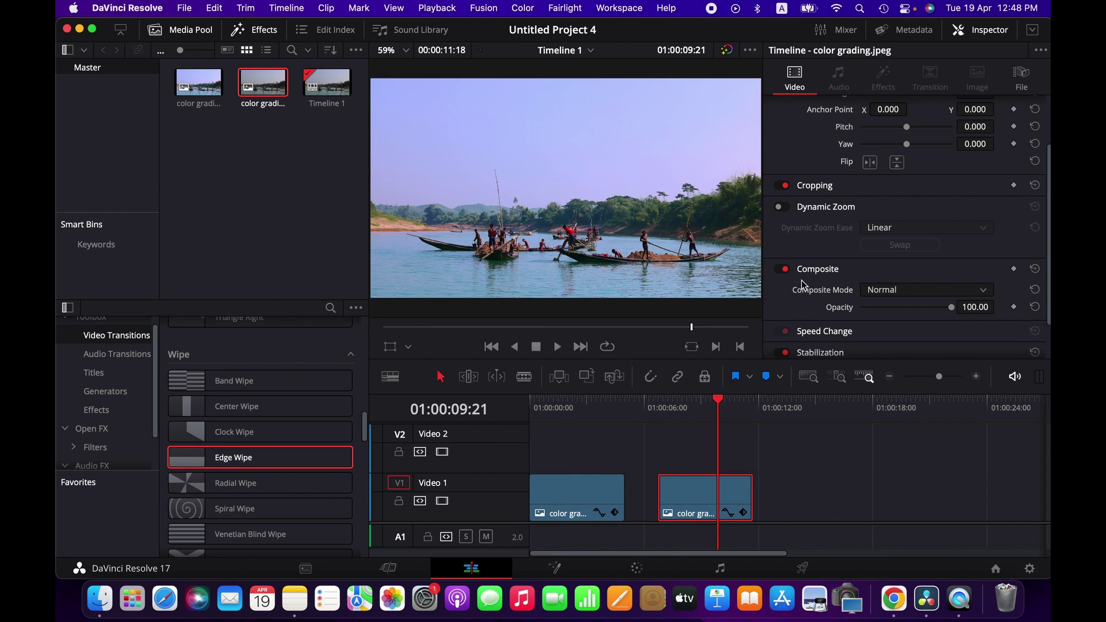
click(781, 207)
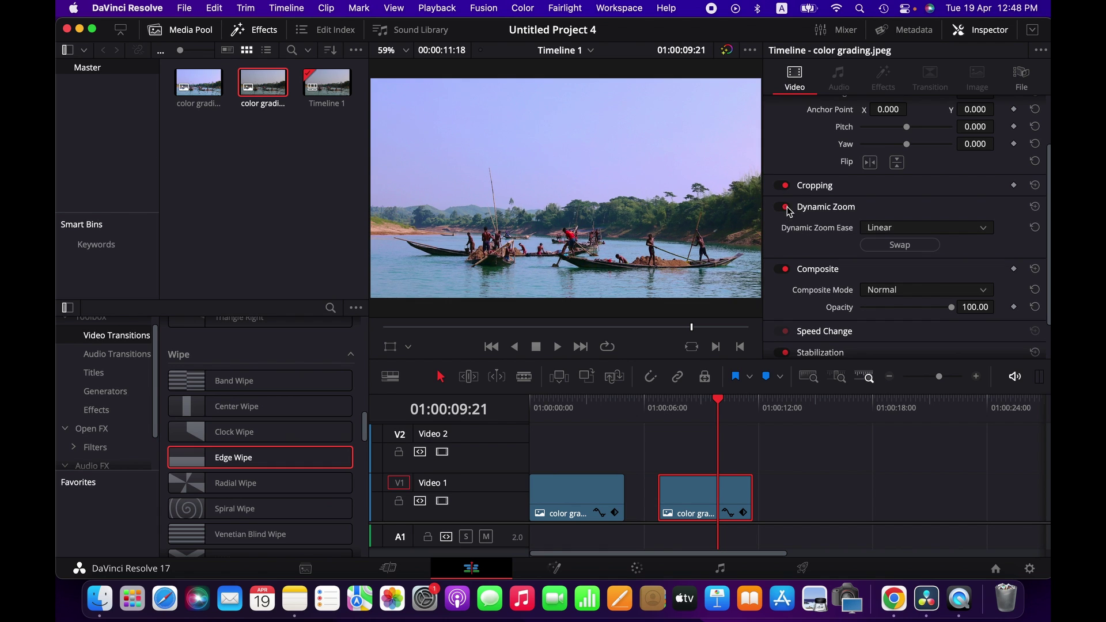
click(899, 245)
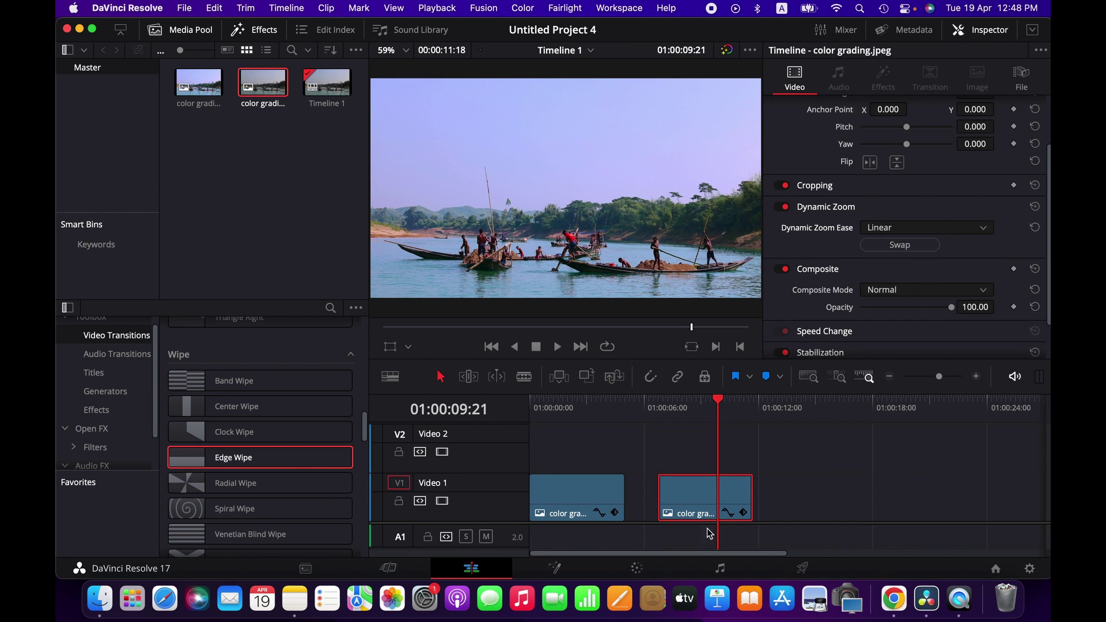
Save, then move the second photo onto Video 2 and trim its start to overlap the first.
key(super+s)
drag(697, 495, 536, 444)
drag(536, 447, 580, 448)
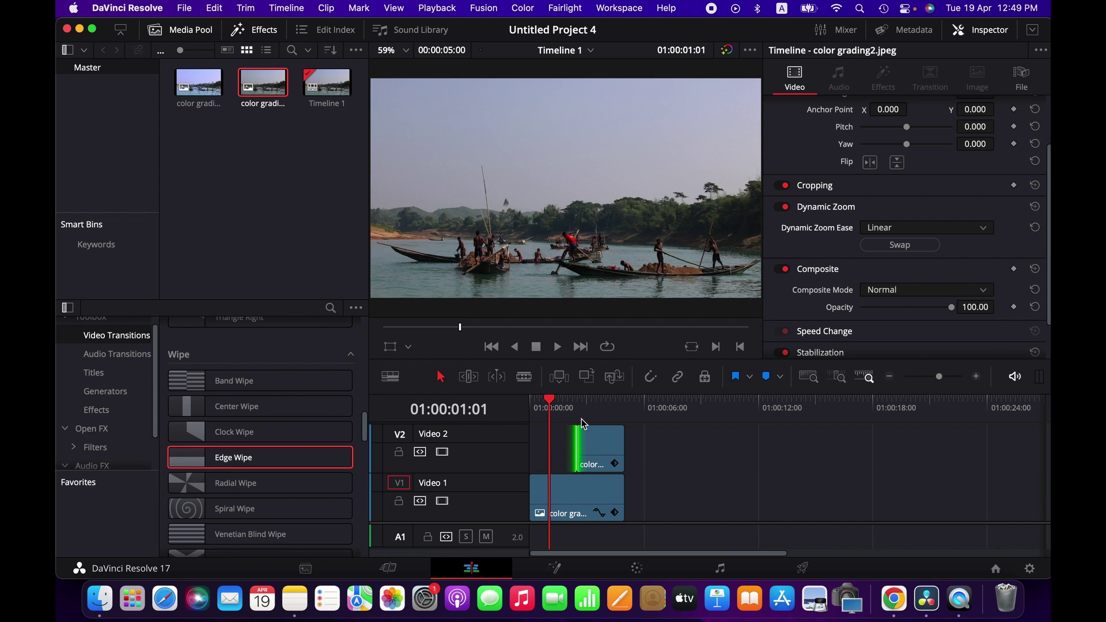
click(579, 411)
Play the timeline from the start, stop it, and return to about 01:00:02:13.
click(530, 403)
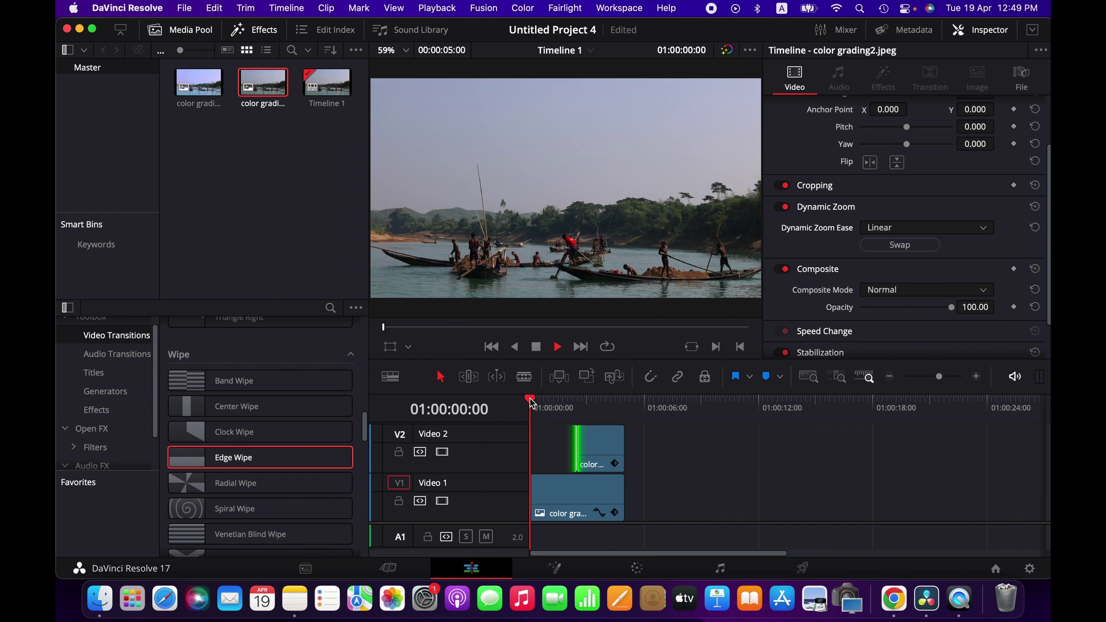
key(space)
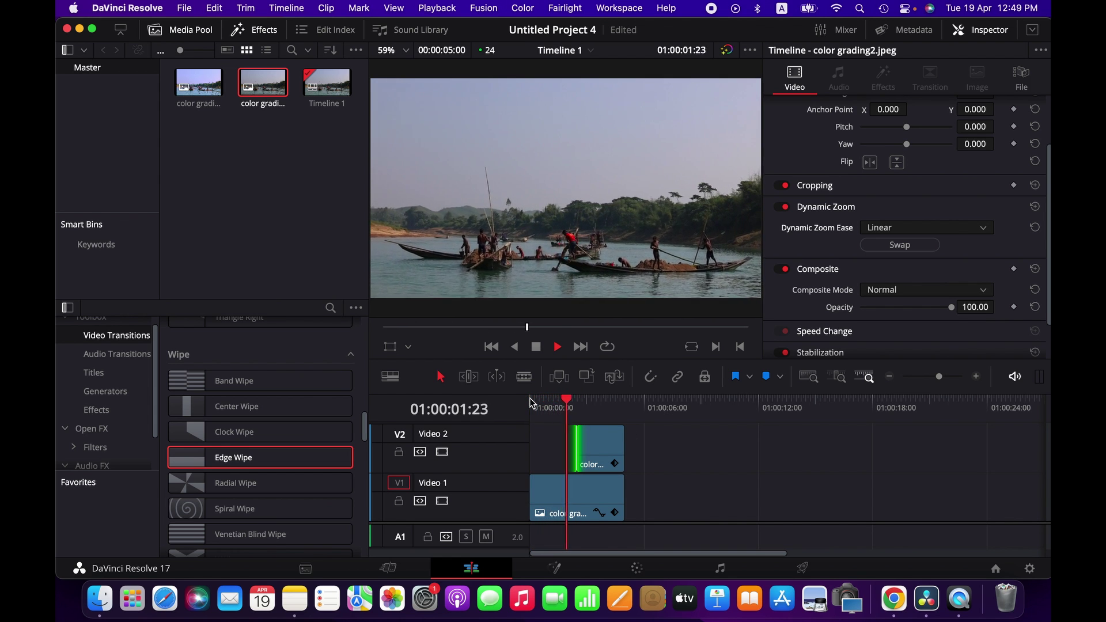
key(space)
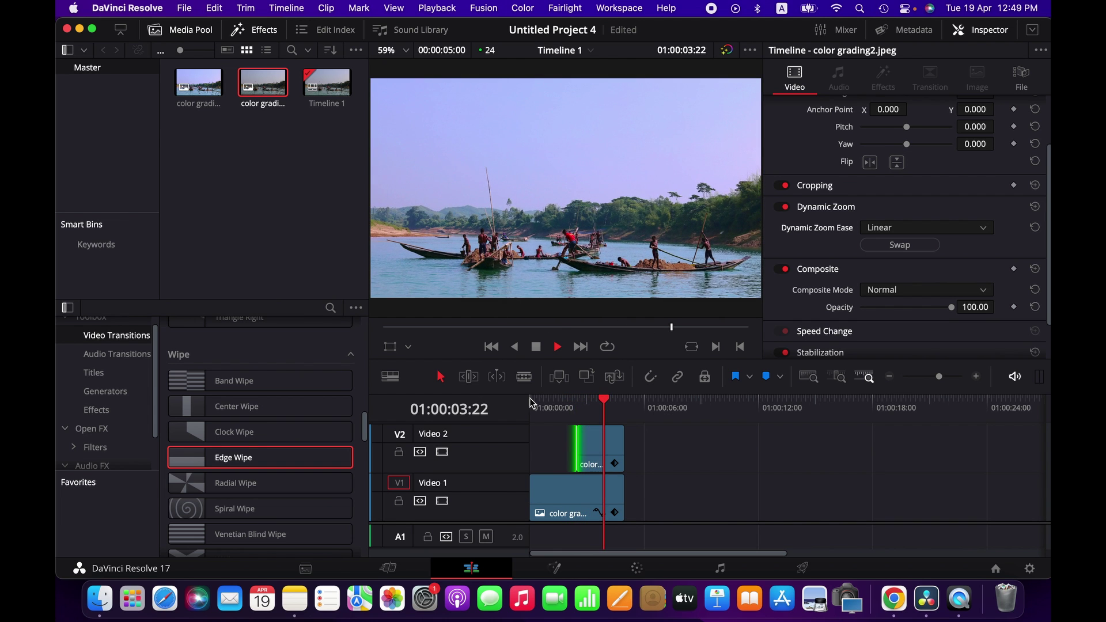
drag(577, 403, 578, 403)
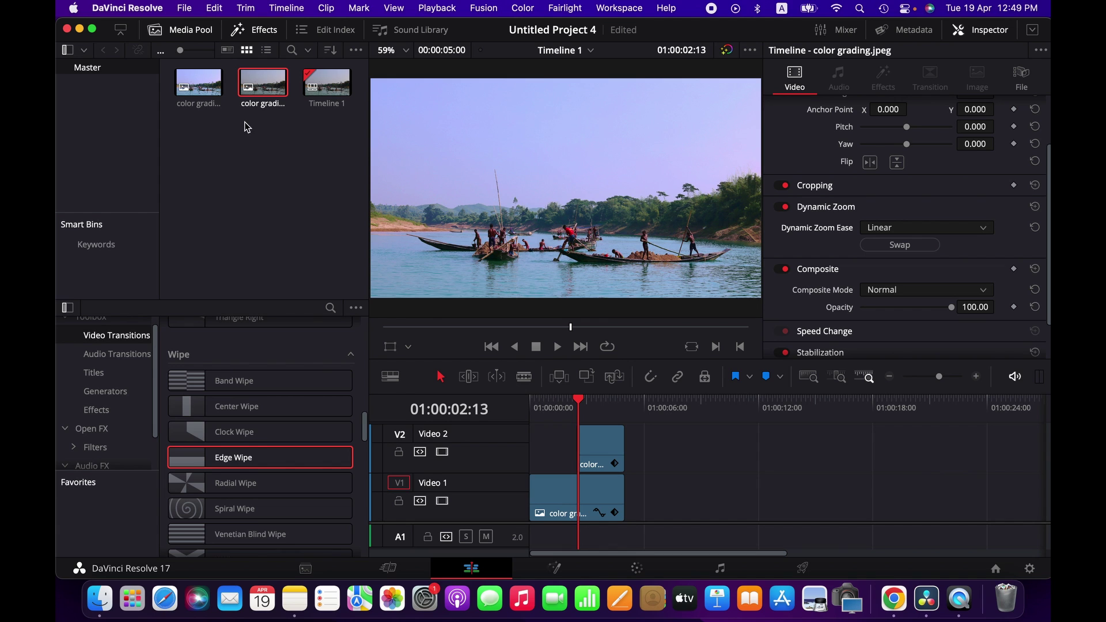
Drop a Wipe > Edge Wipe transition onto the head of the Video 2 clip and select it.
click(265, 32)
click(265, 32)
scroll(106, 342, up, 1)
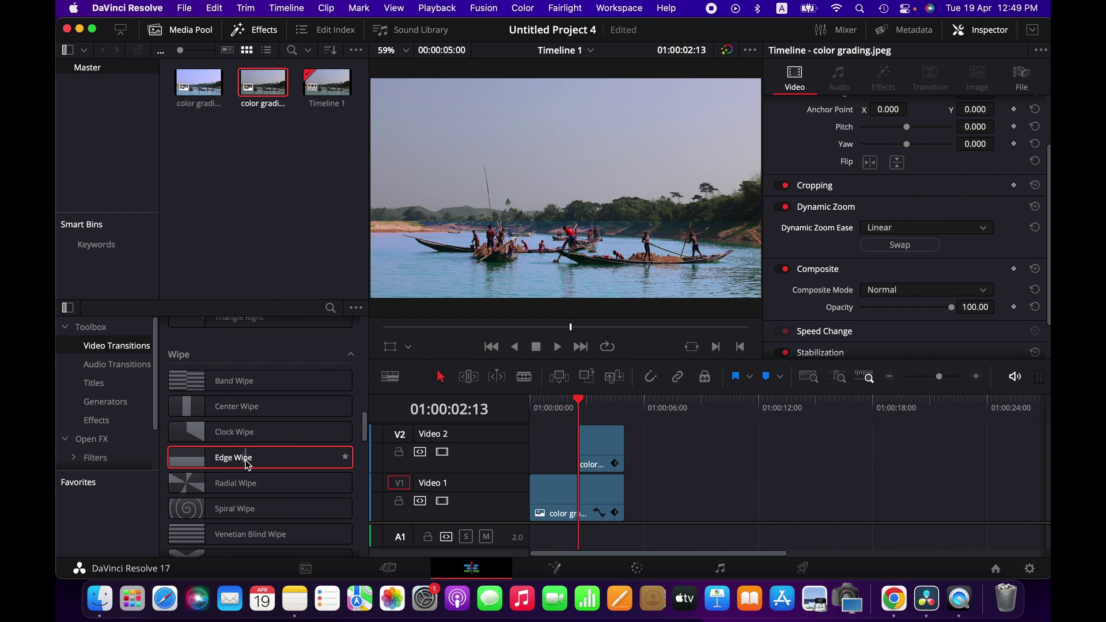
drag(247, 464, 581, 445)
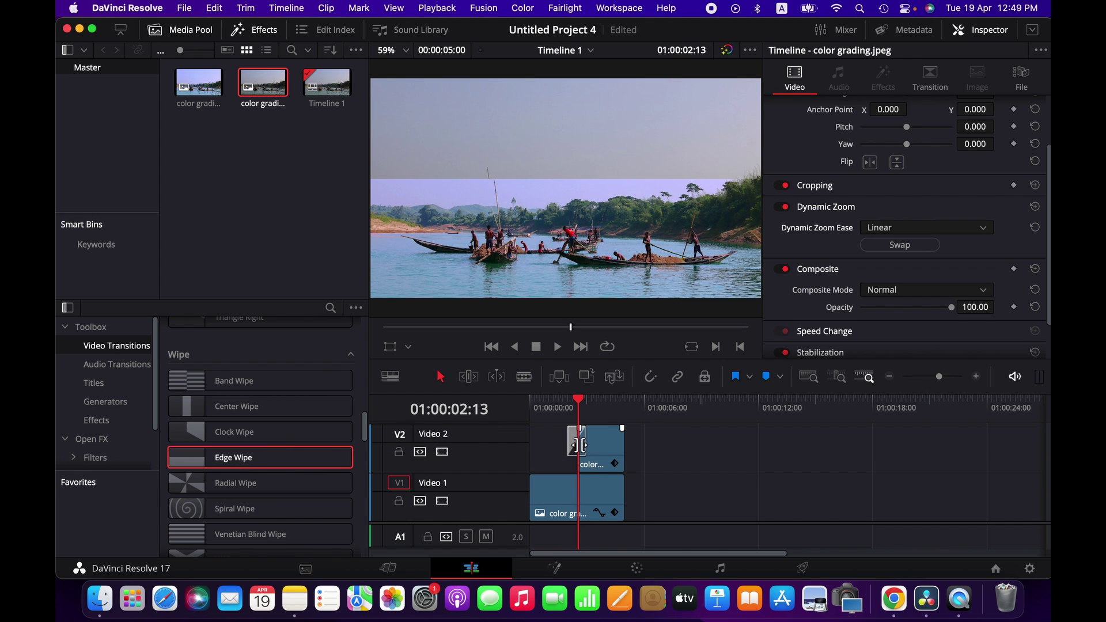
key(super+equal)
click(656, 444)
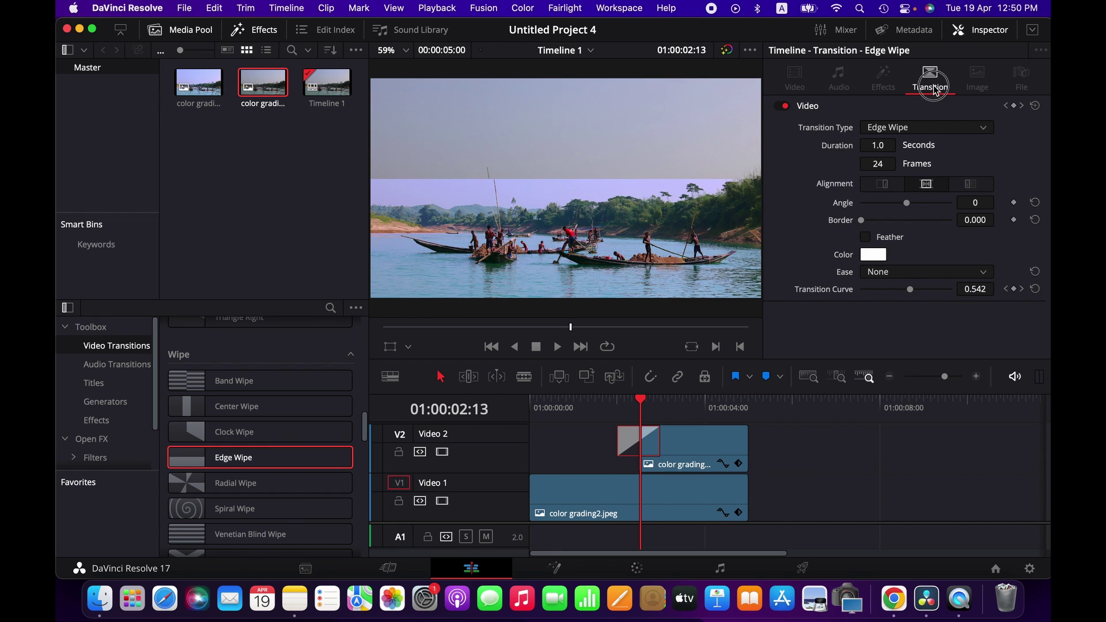
Keep the transition type as Edge Wipe and tilt its angle so the split runs diagonally.
click(994, 33)
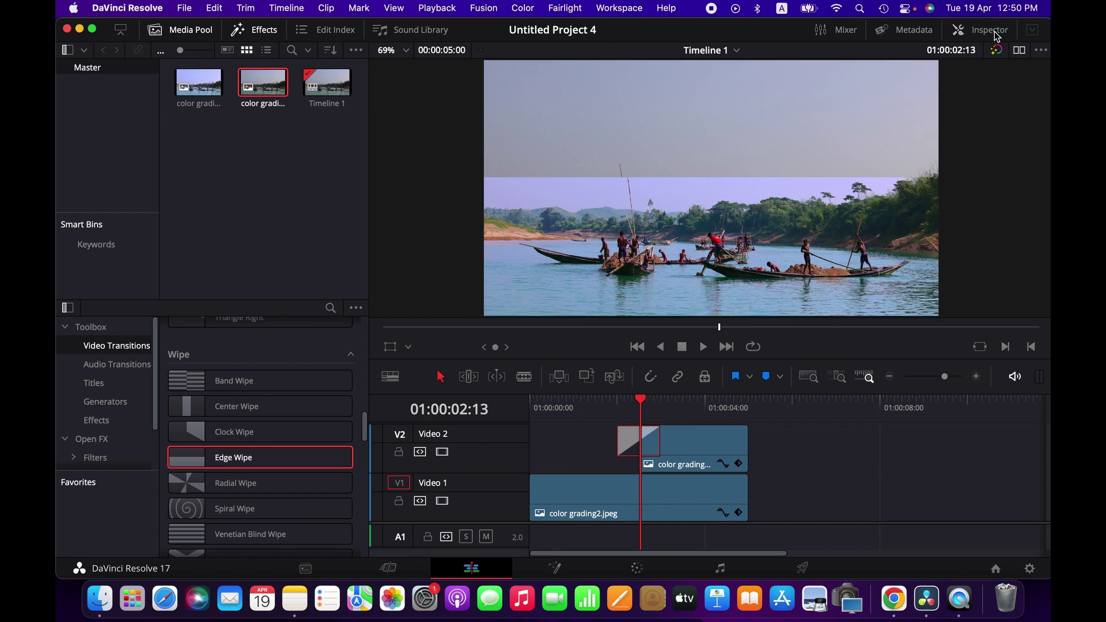
click(996, 36)
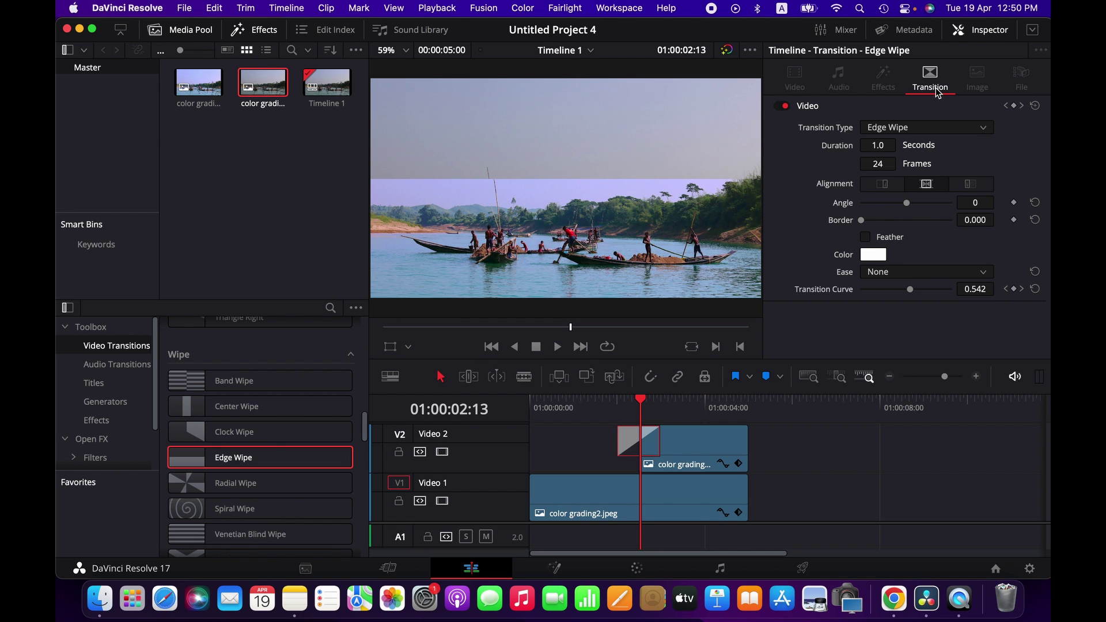
click(986, 133)
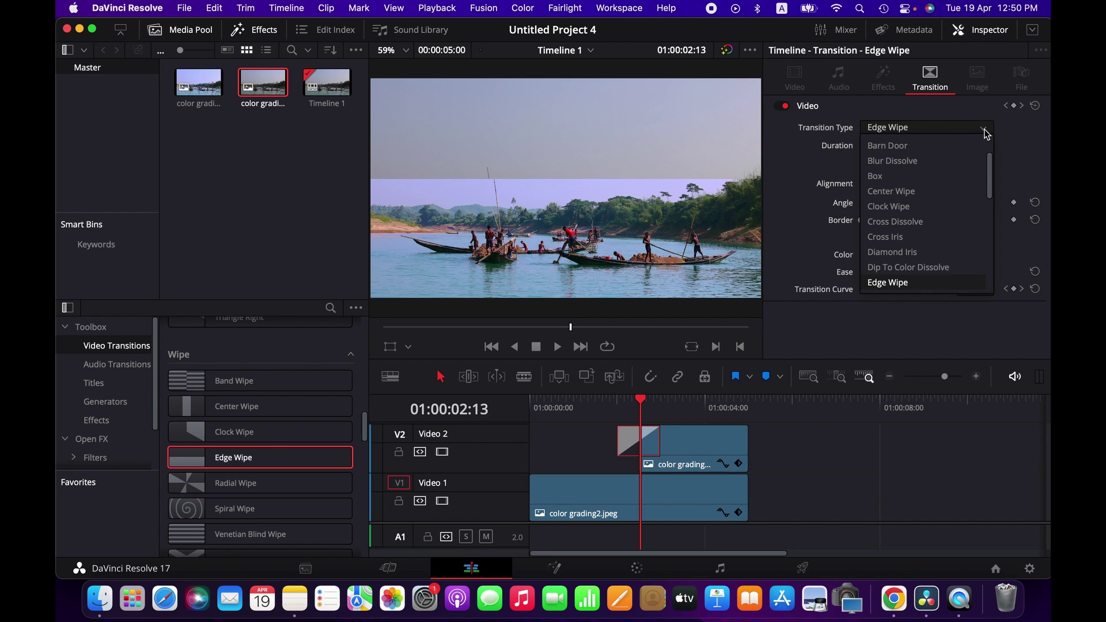
click(985, 130)
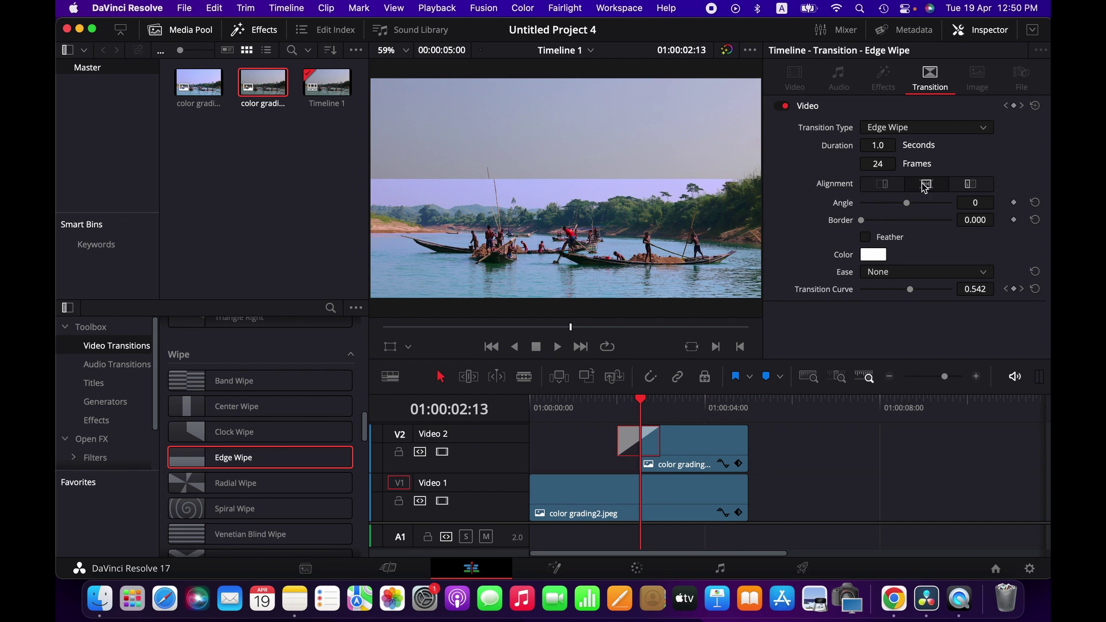
mouse_move(906, 203)
mouse_down()
mouse_move(890, 195)
mouse_move(898, 201)
mouse_up()
Set the Edge Wipe angle to 124 and its border width to 7.330.
key(Left)
key(Left)
key(Left)
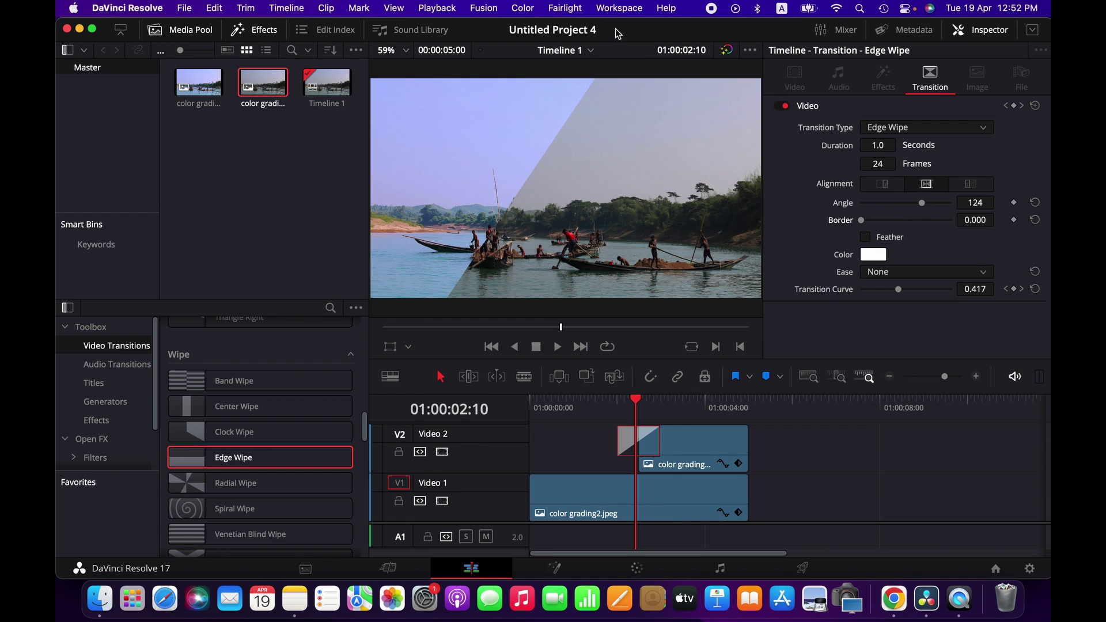
click(860, 221)
drag(863, 225, 858, 223)
key(super+z)
click(863, 222)
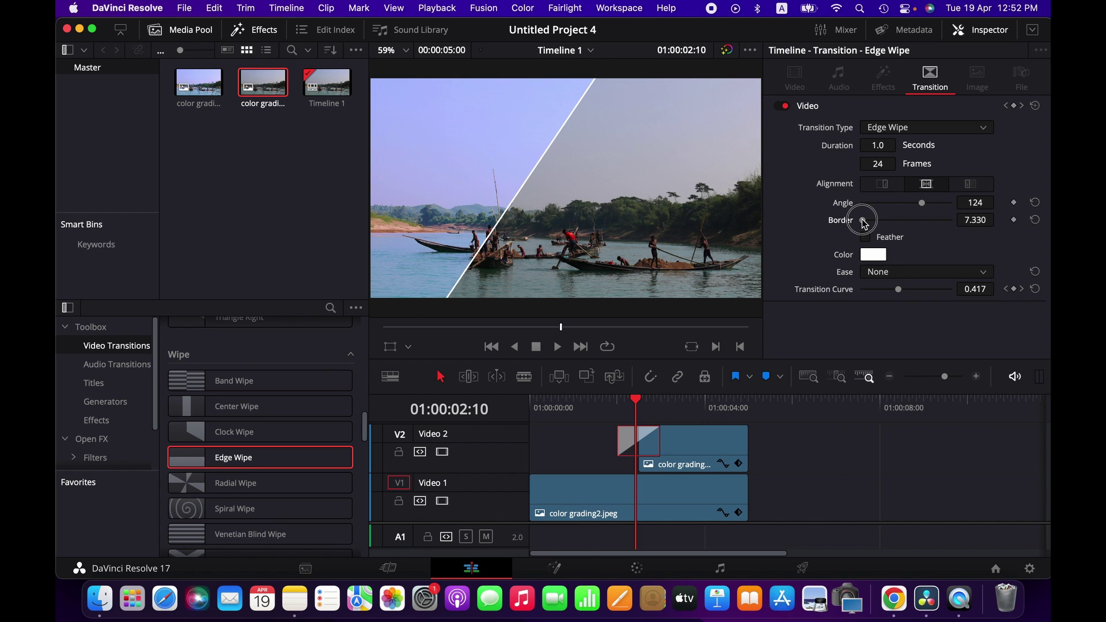
Try orange and brown for the border colour, then choose white.
click(869, 259)
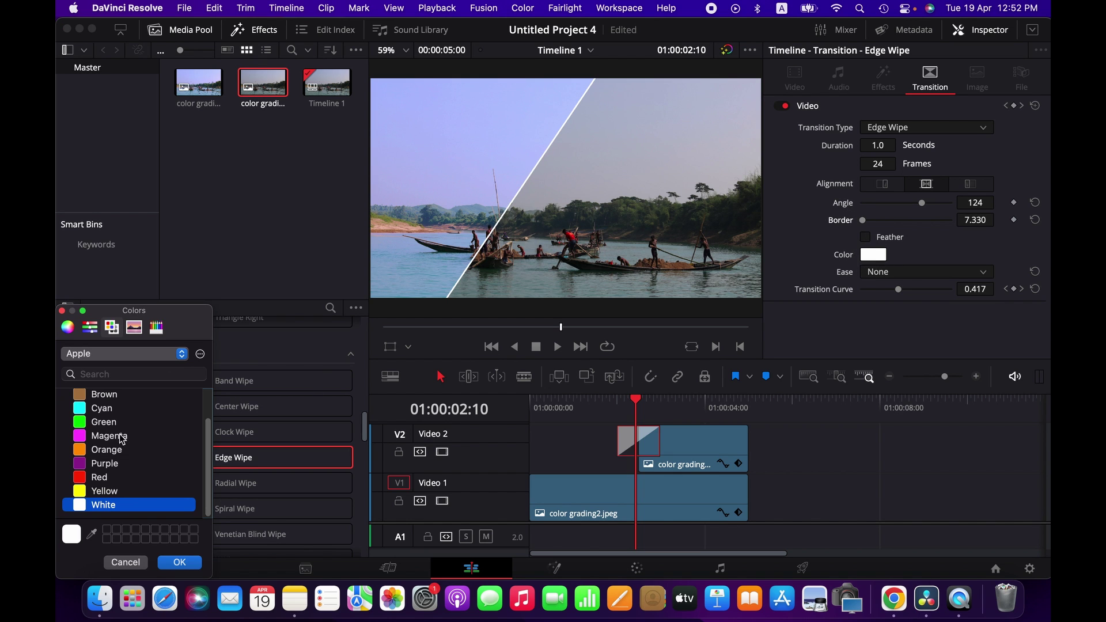
click(106, 450)
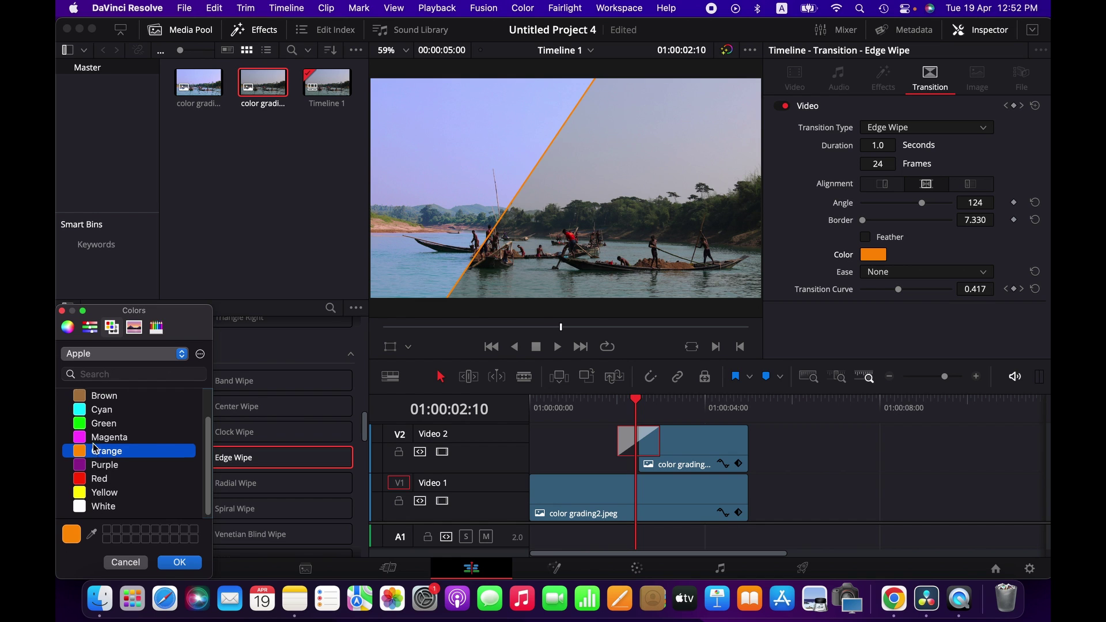
scroll(95, 441, up, 2)
click(109, 429)
scroll(109, 449, down, 3)
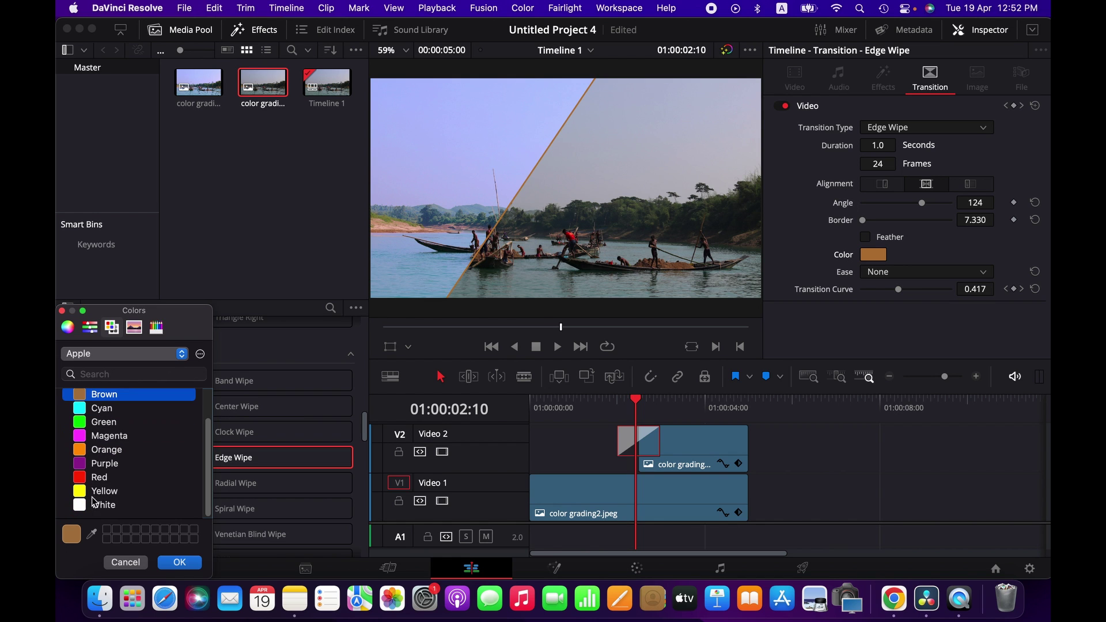
click(104, 505)
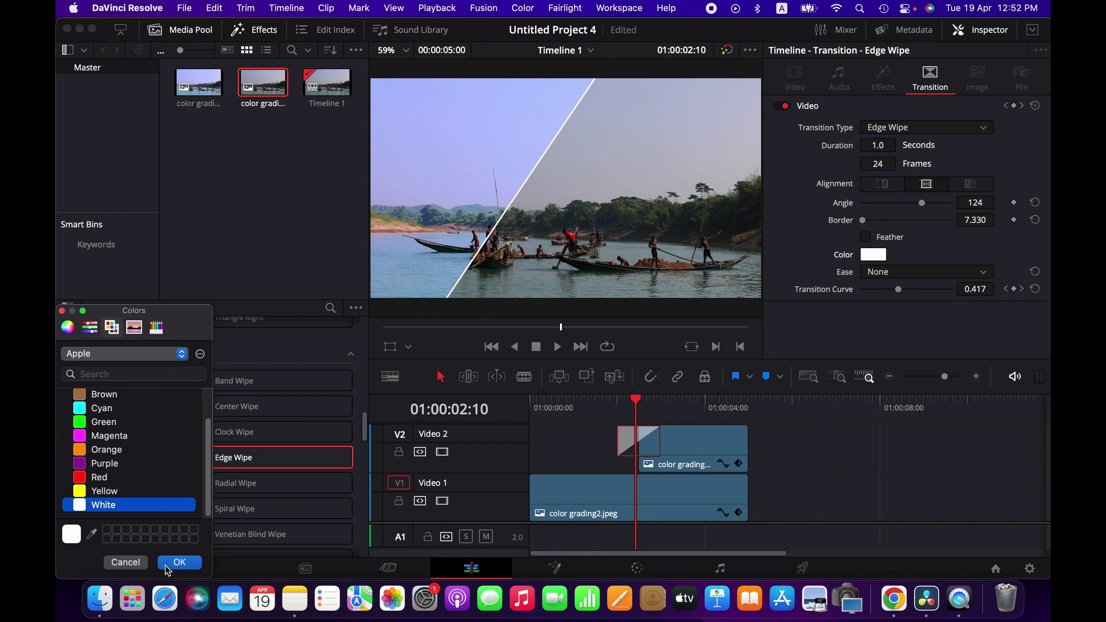
Confirm the white border, then play the timeline from the start to preview the wipe.
click(179, 562)
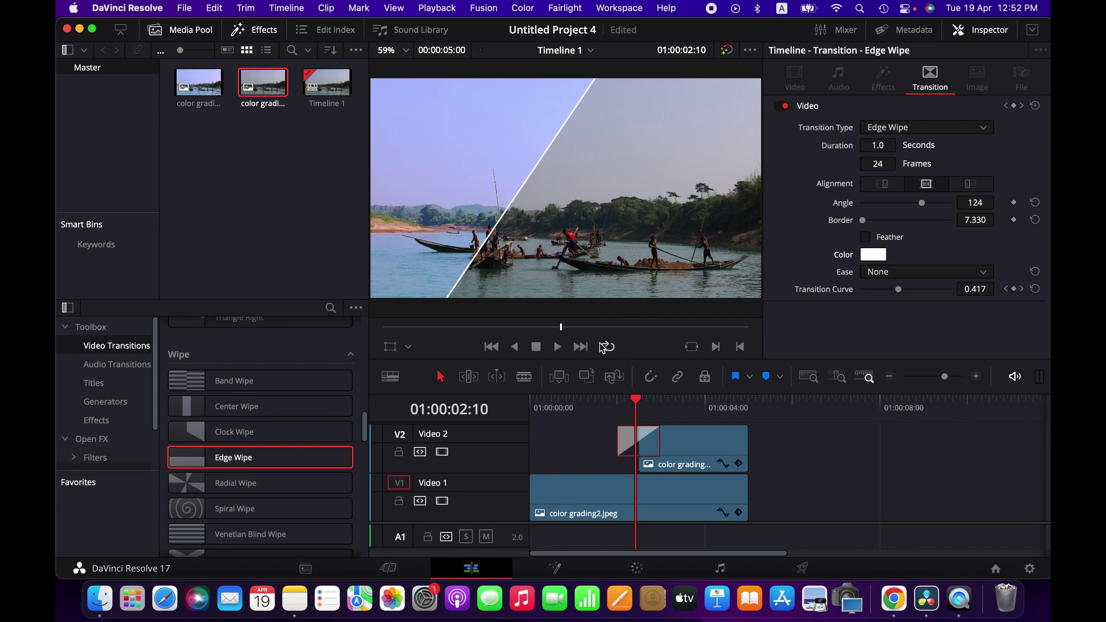
drag(636, 402, 510, 413)
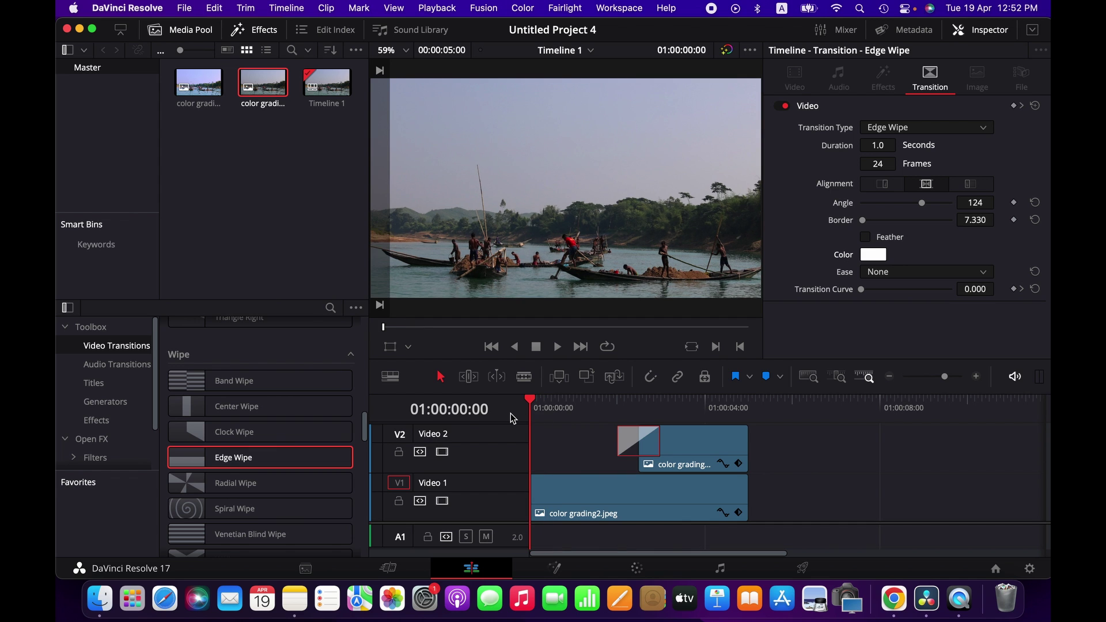
key(space)
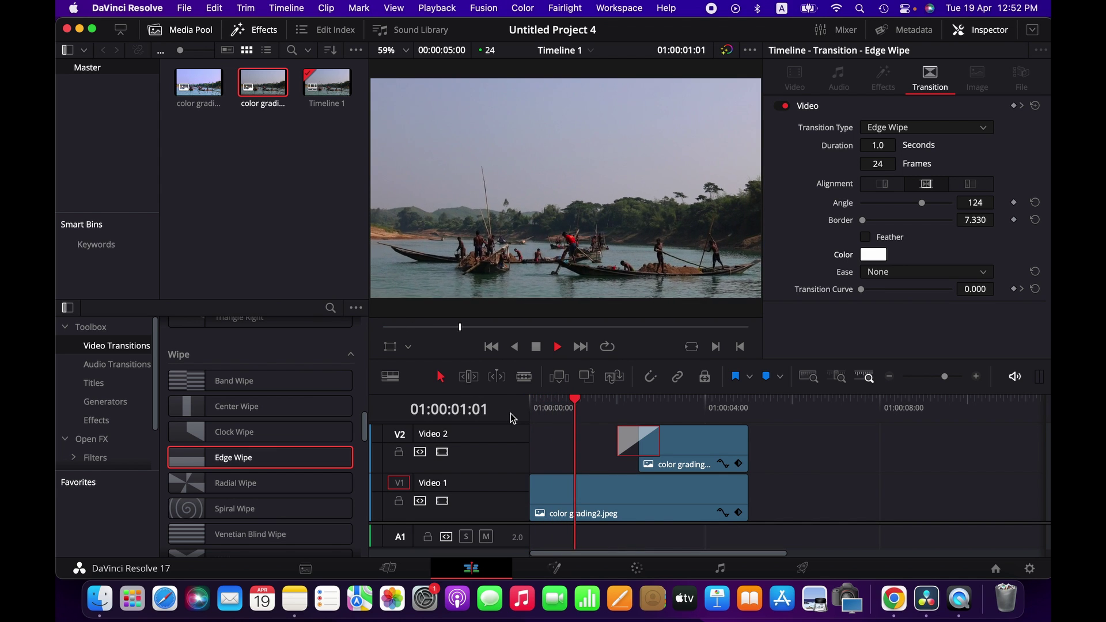